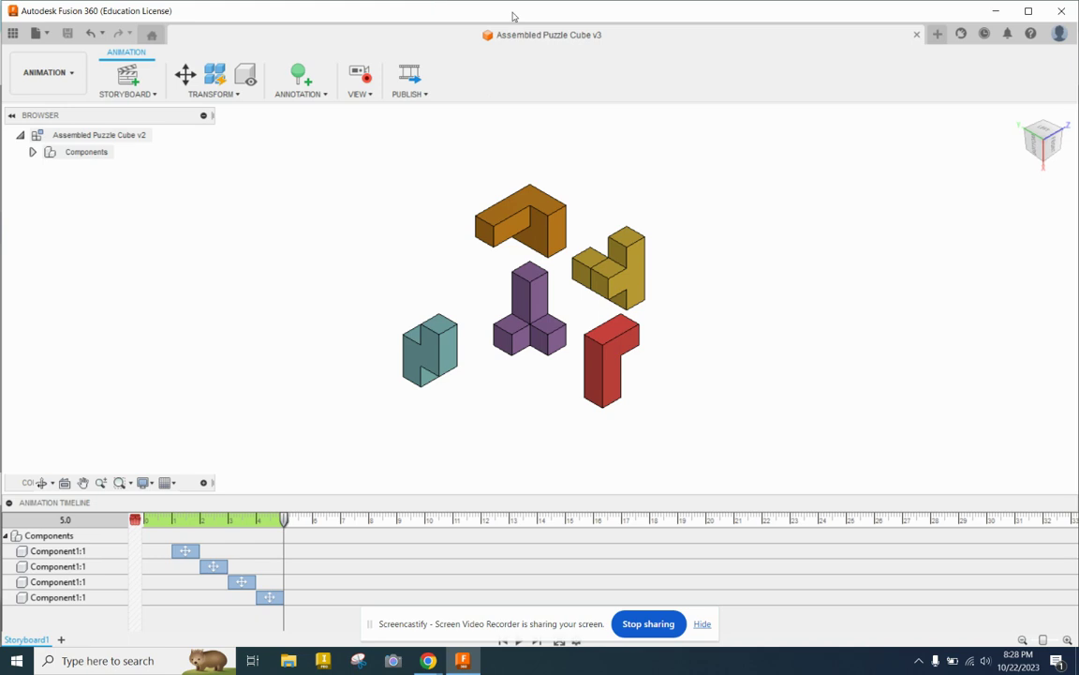
Hide Fusion 360 and open the Spartan MFG - Drawing Template - FUSION TEAM link from Classwork
click(993, 10)
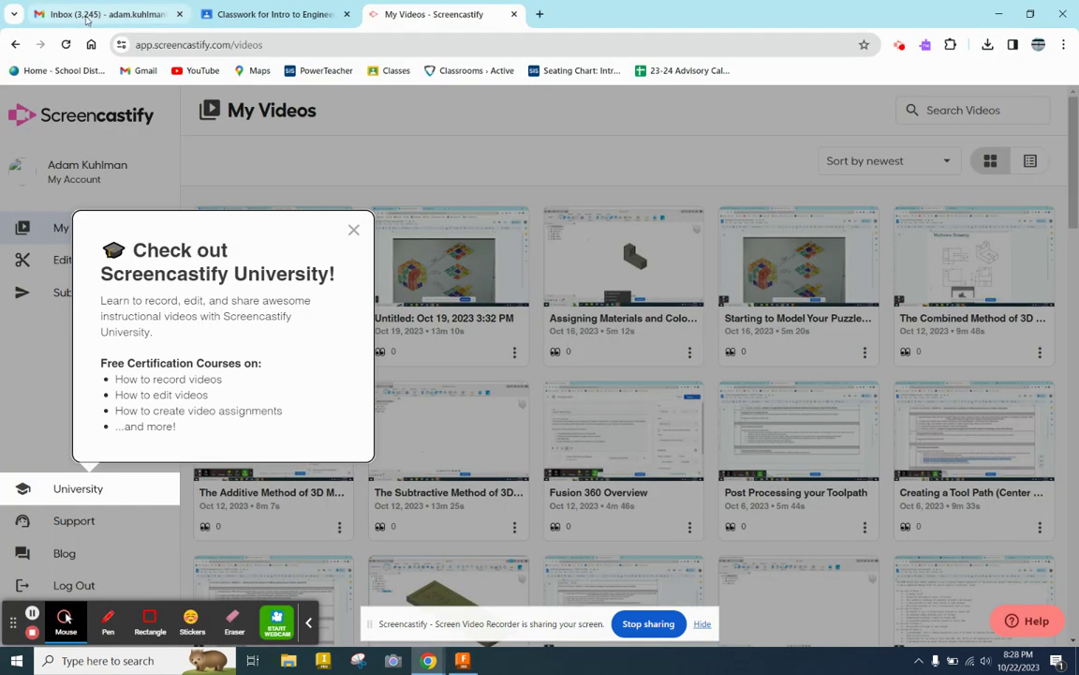
click(272, 14)
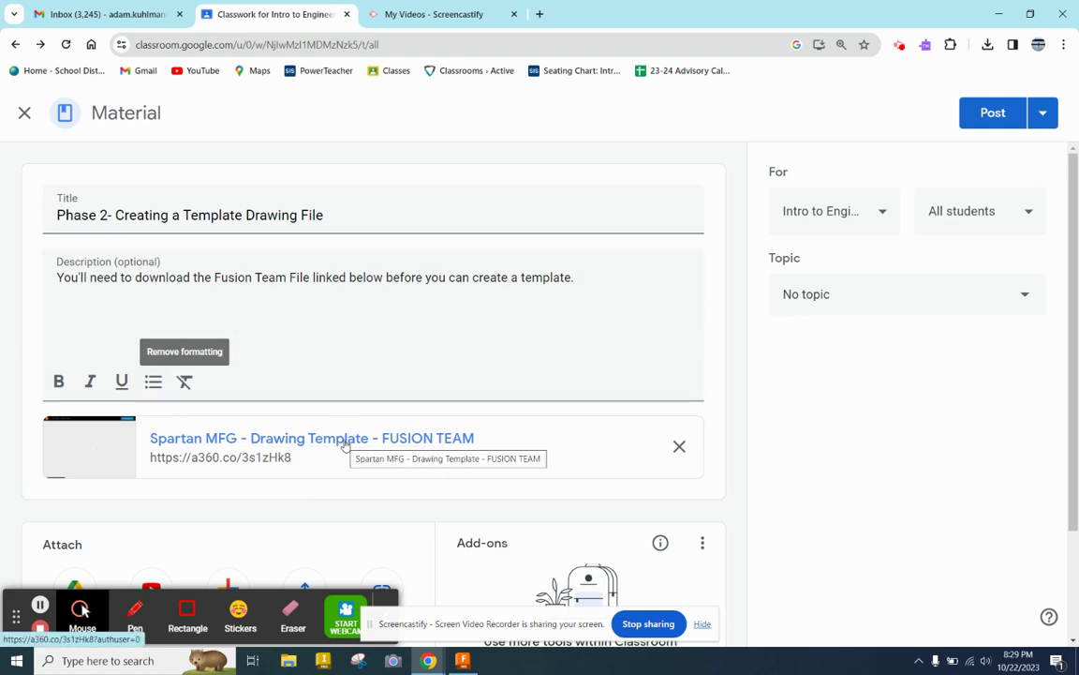
click(345, 445)
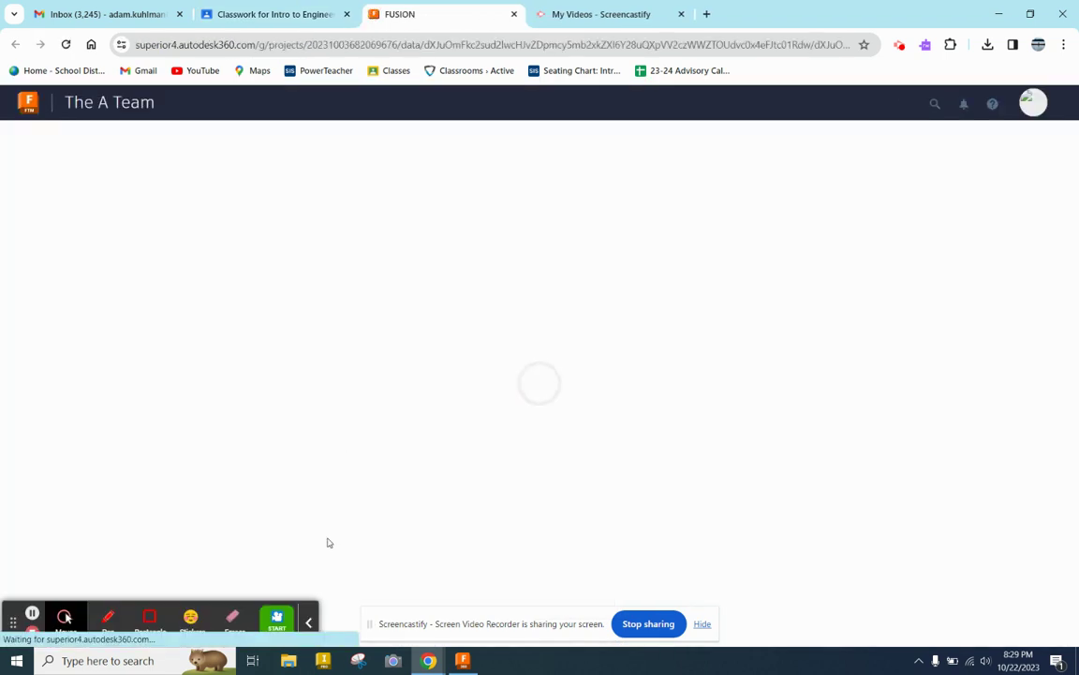
Download the Spartan MFG - Drawing Template .f2t file from its Fusion Team page
click(308, 615)
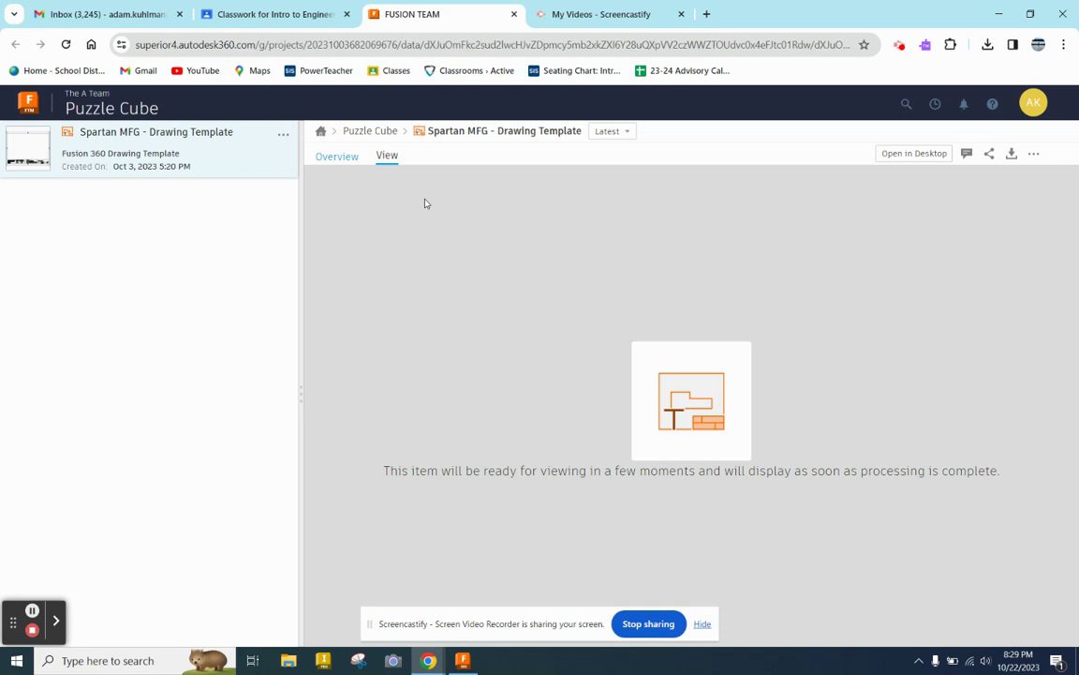
click(1016, 155)
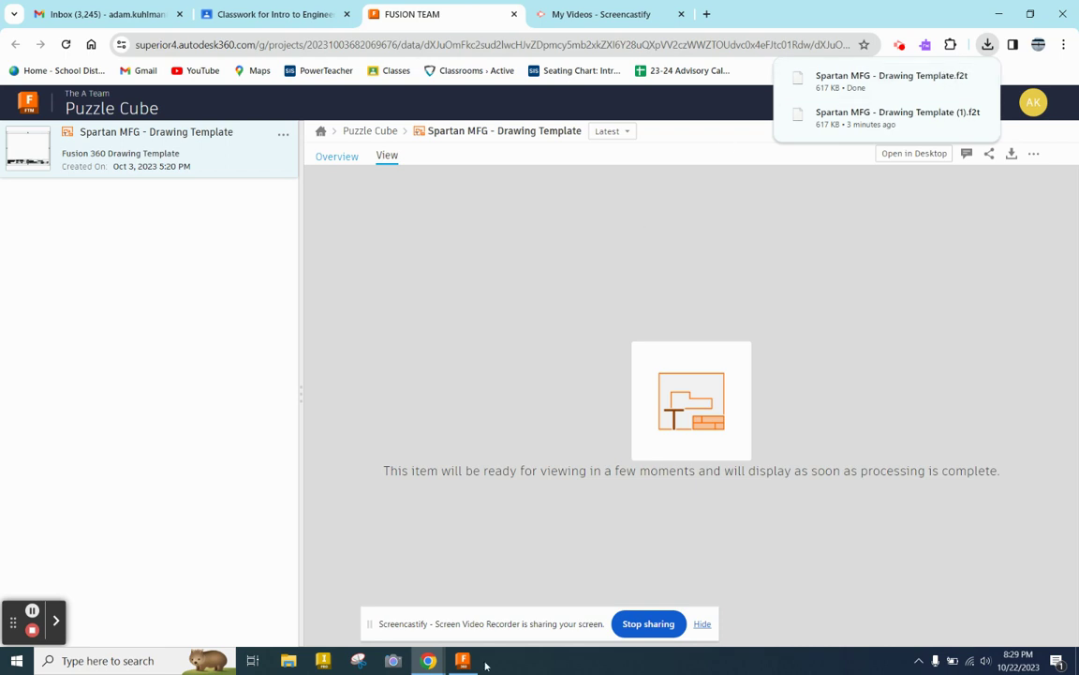
Confirm the Spartan MFG template .f2t is in Downloads, then return to Fusion 360
click(288, 661)
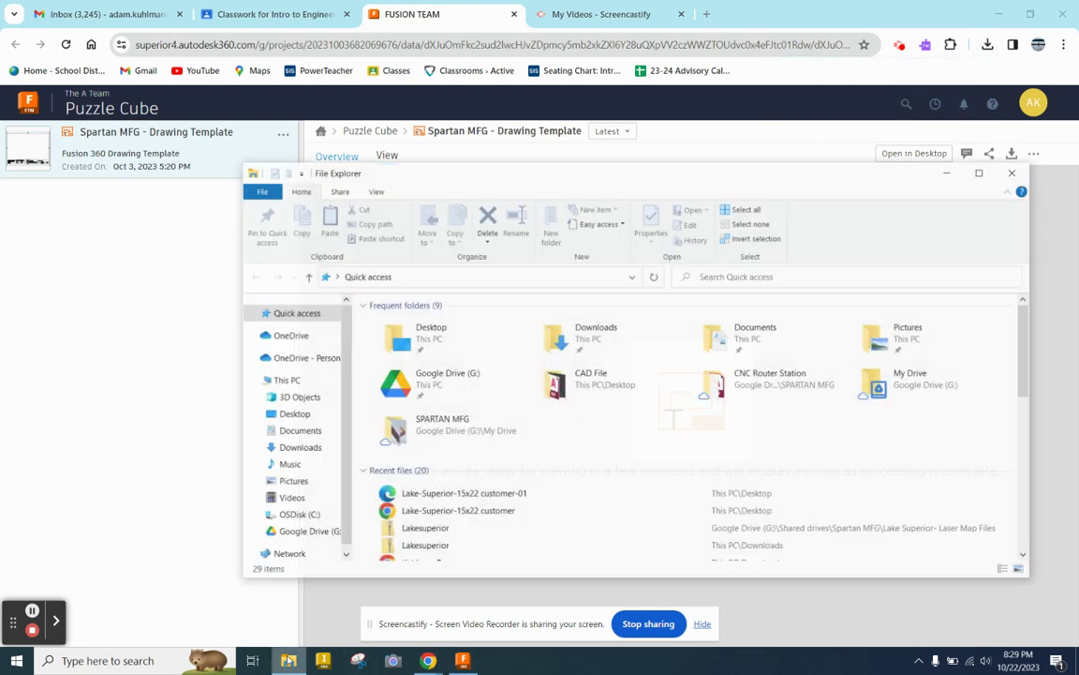
click(299, 451)
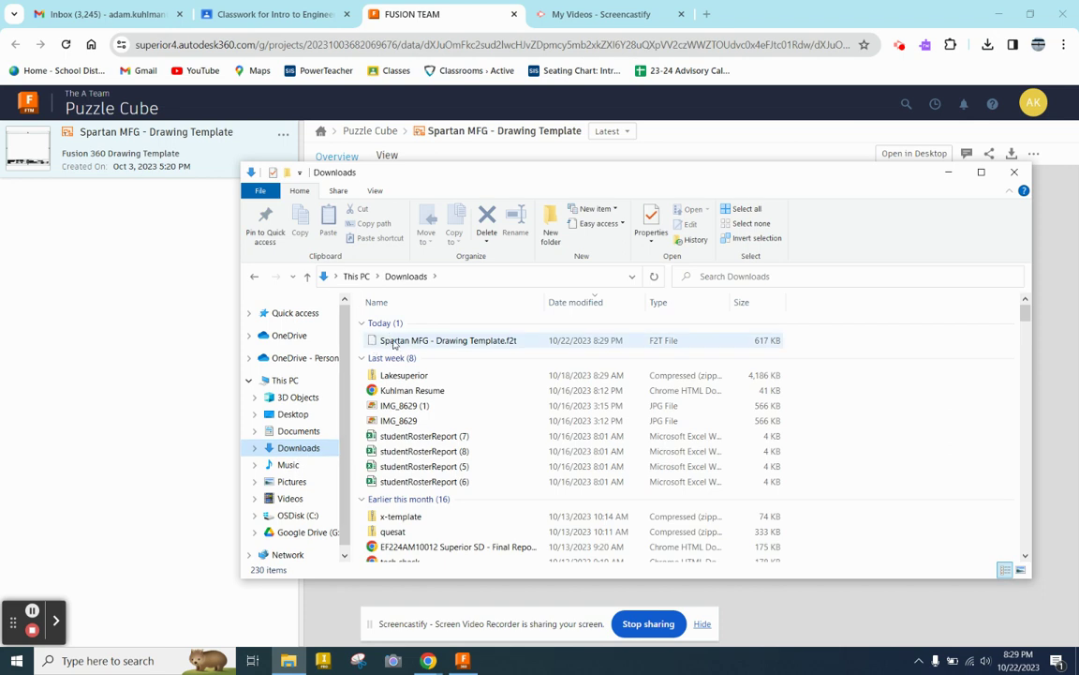
click(463, 661)
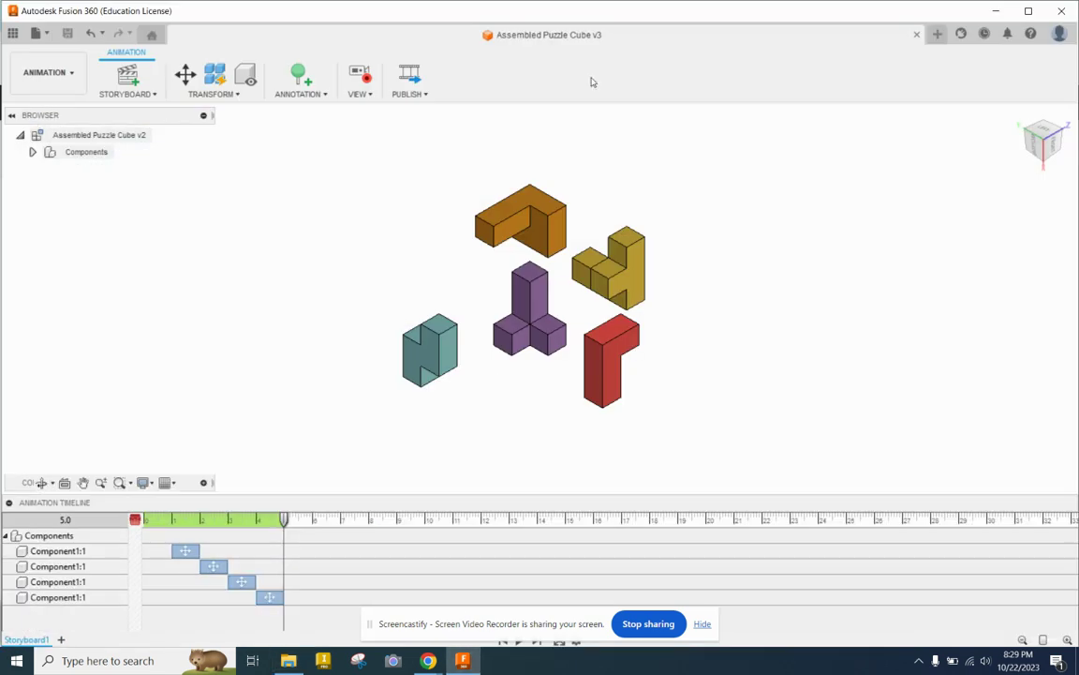
Bring up Fusion 360's Upload prompt from the File menu
click(49, 33)
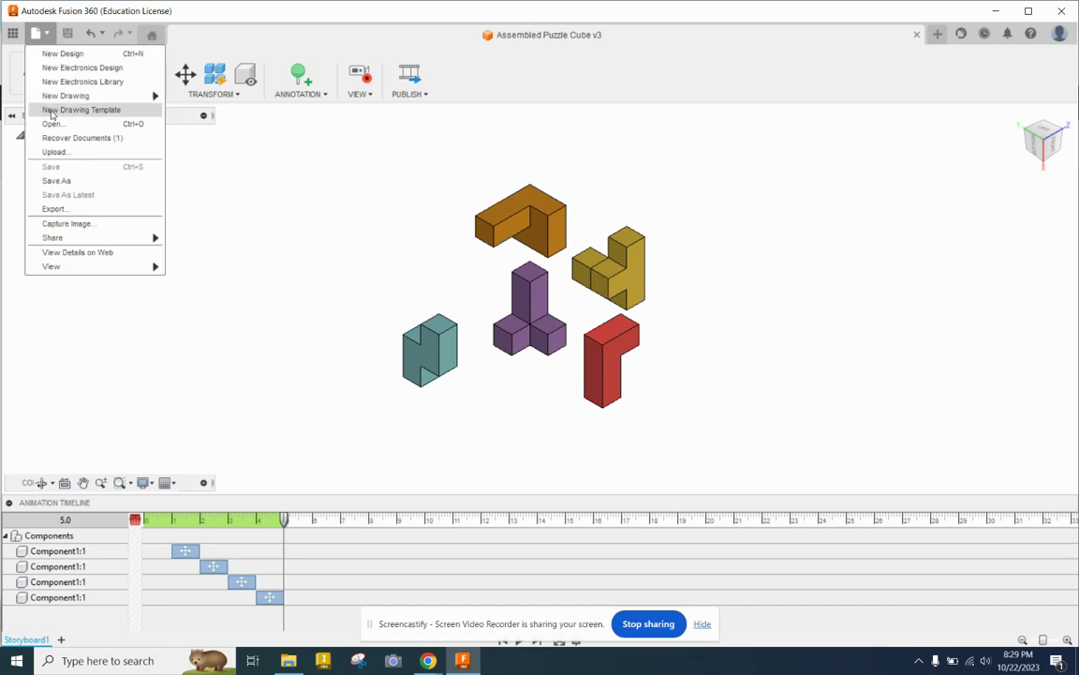
click(56, 153)
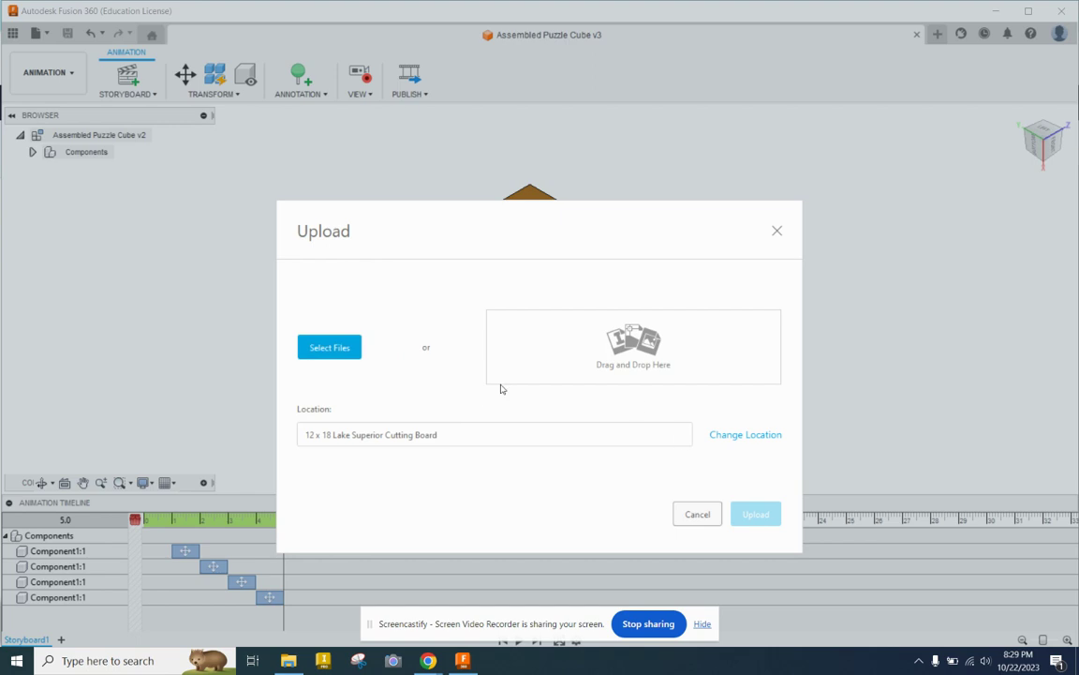
Set the upload location to a newly created project called 'Templates'
click(742, 436)
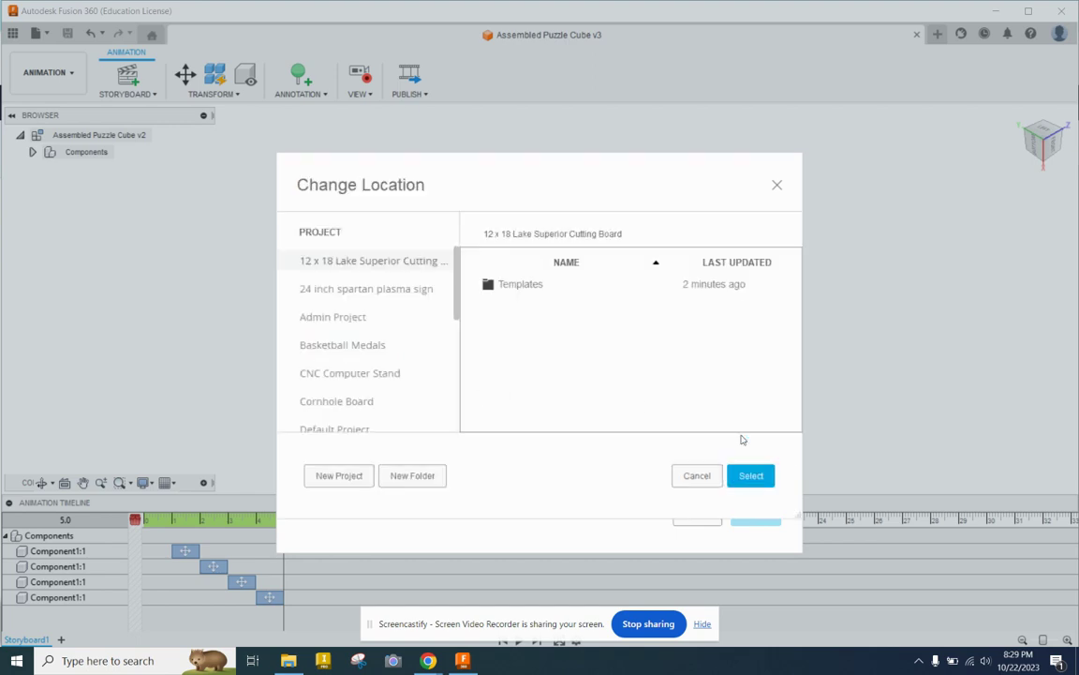
click(341, 476)
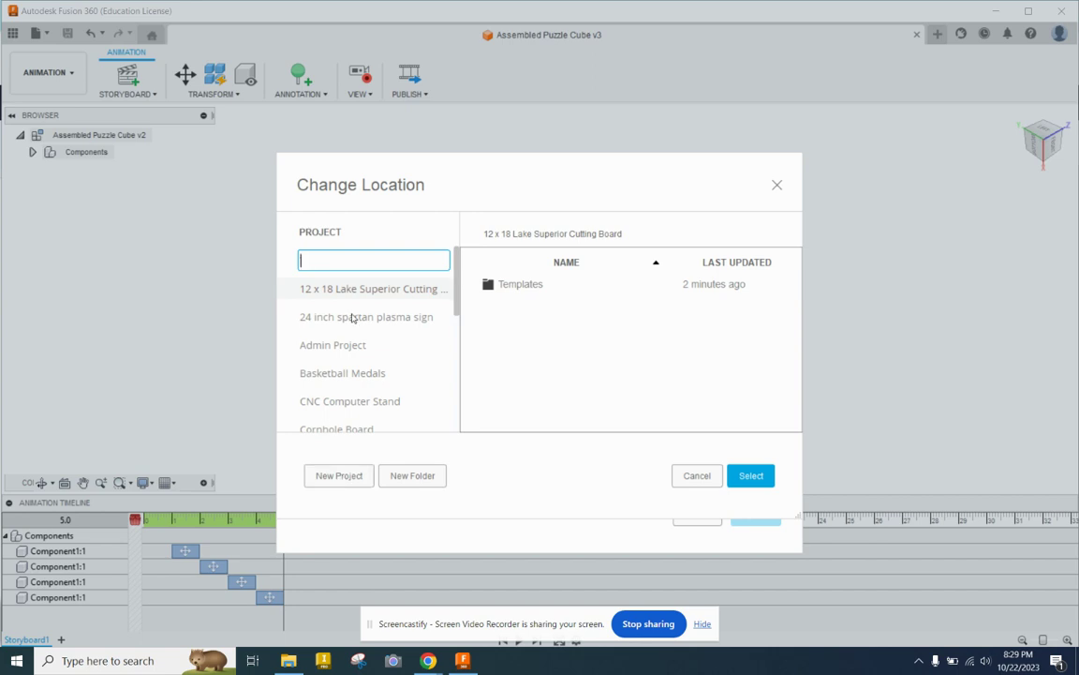
text(Templates)
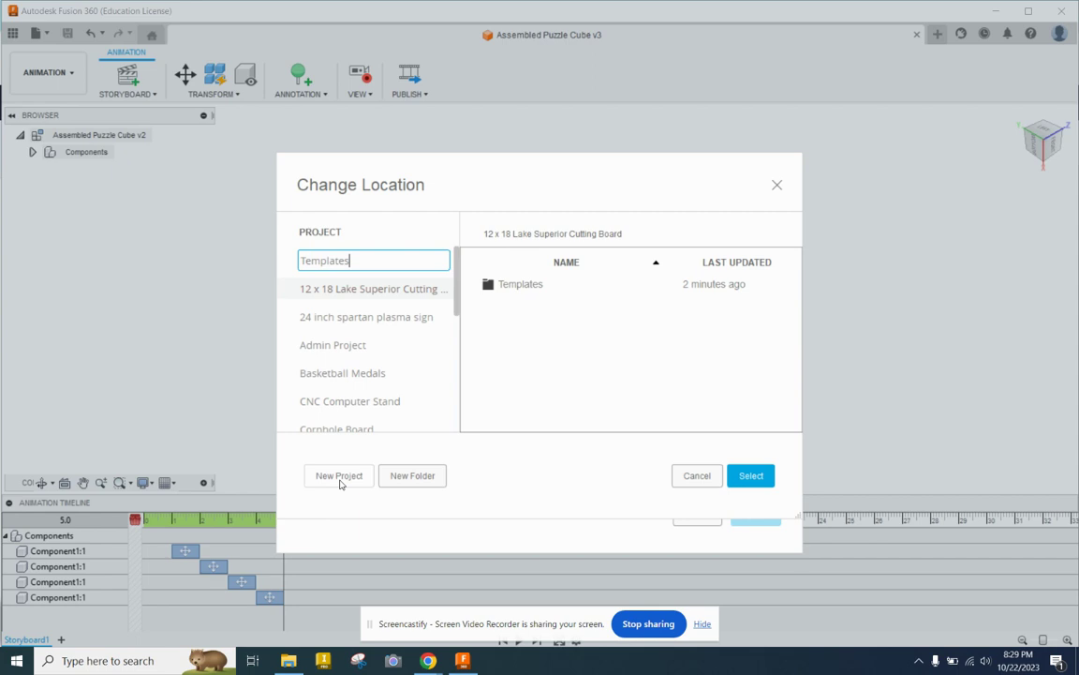
key(Return)
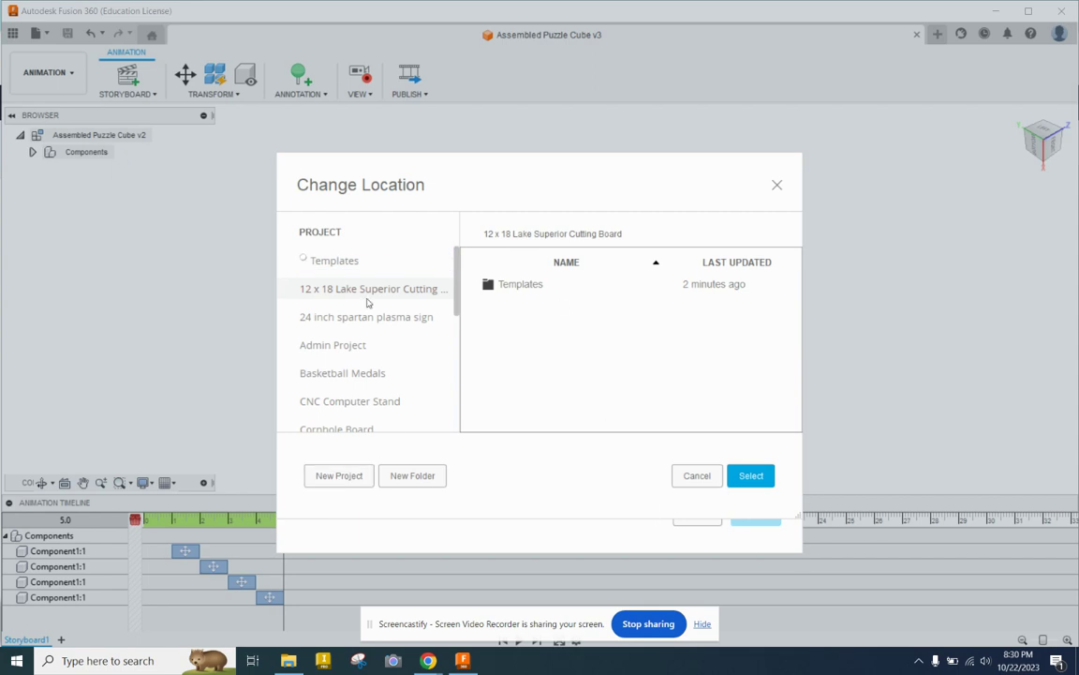
click(343, 404)
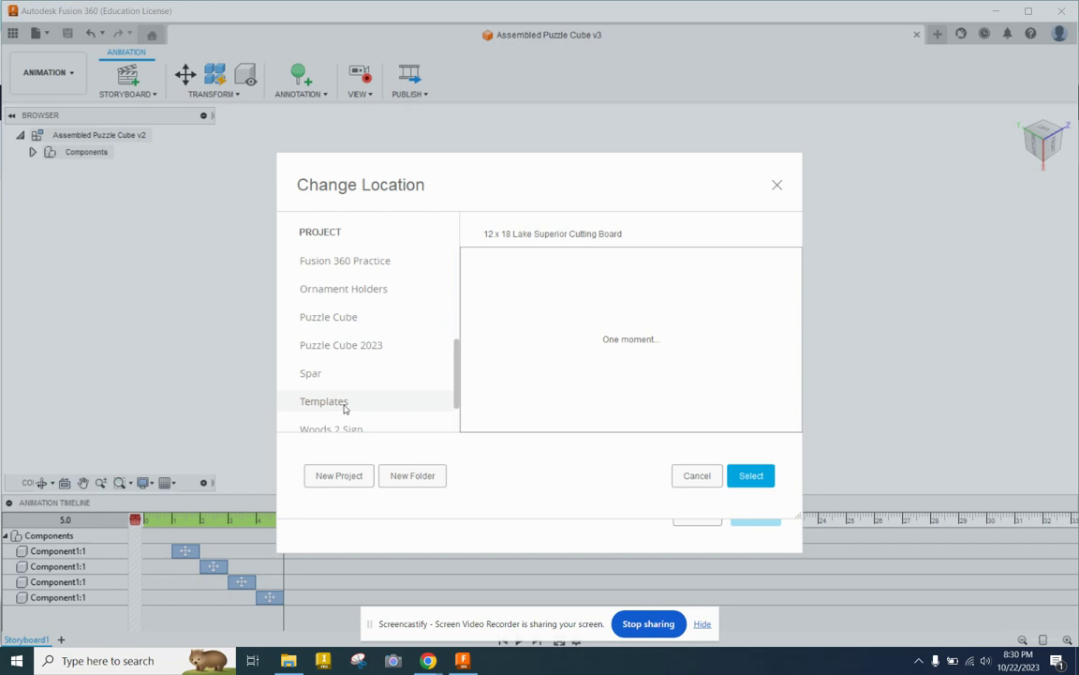
click(750, 476)
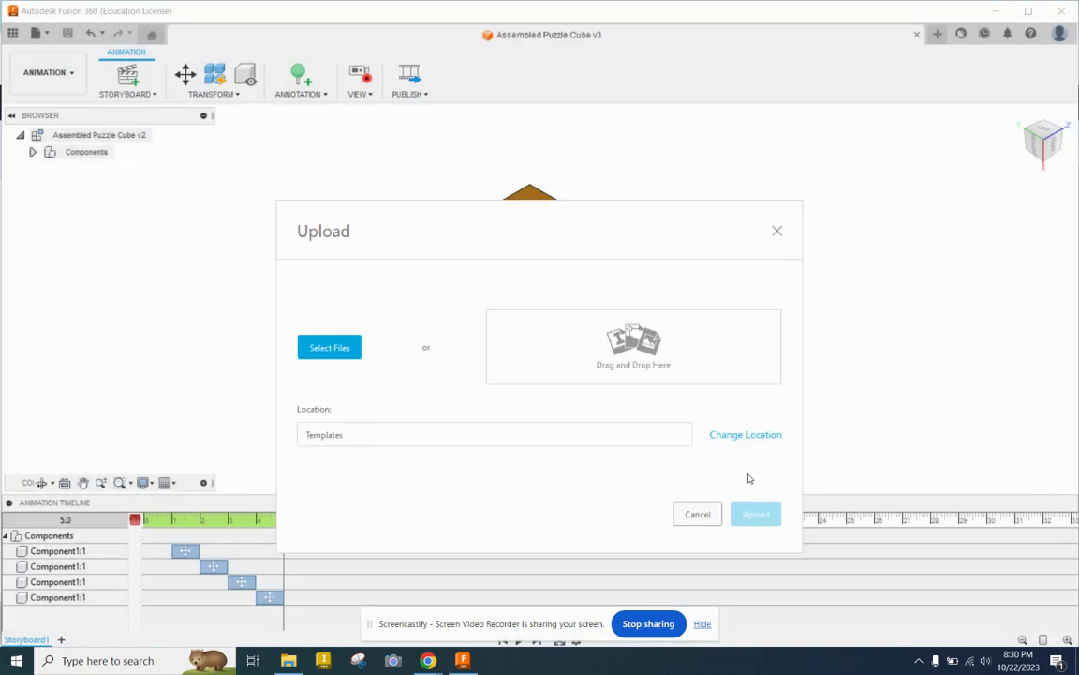
Queue Spartan MFG - Drawing Template.f2t from Downloads for upload to Templates
click(330, 349)
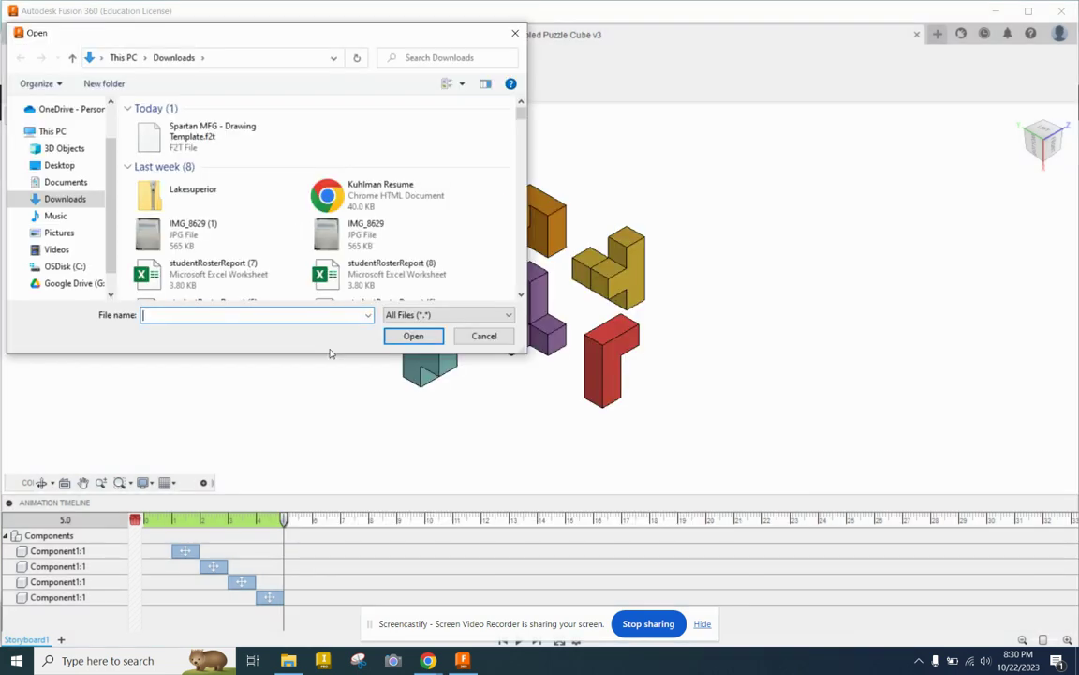
click(176, 131)
click(427, 338)
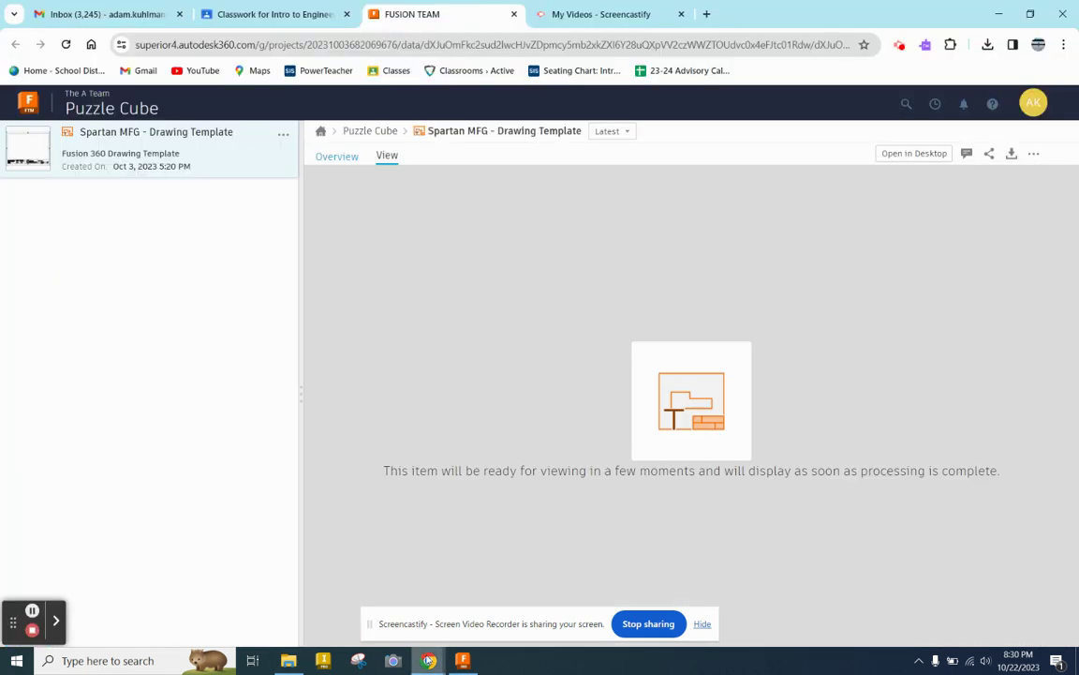
click(431, 660)
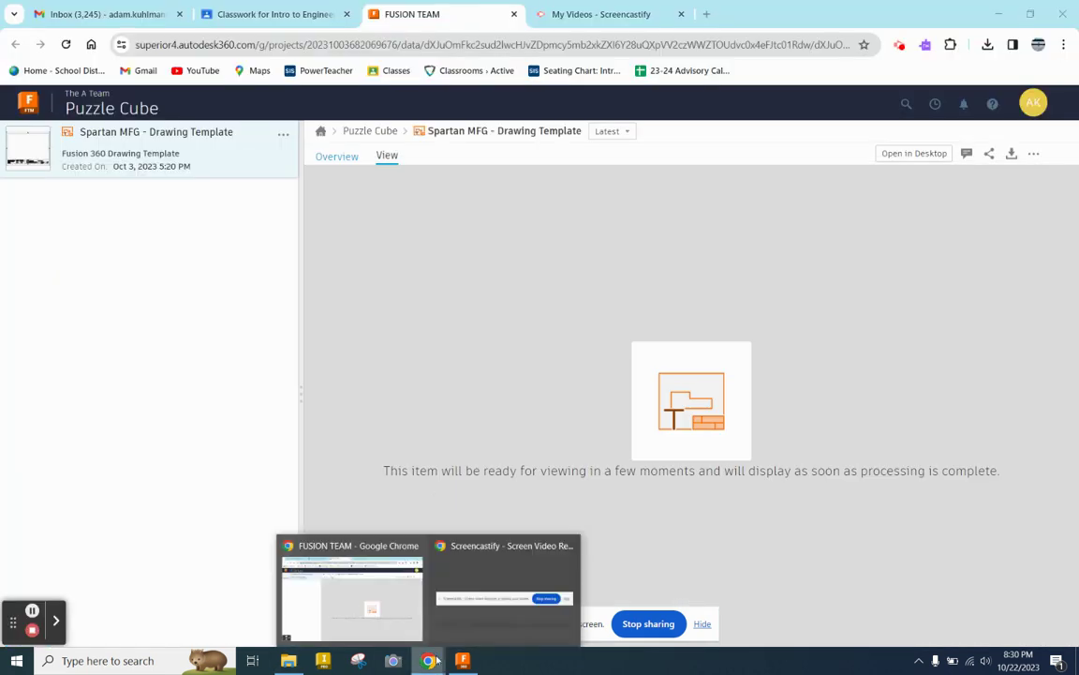
click(462, 660)
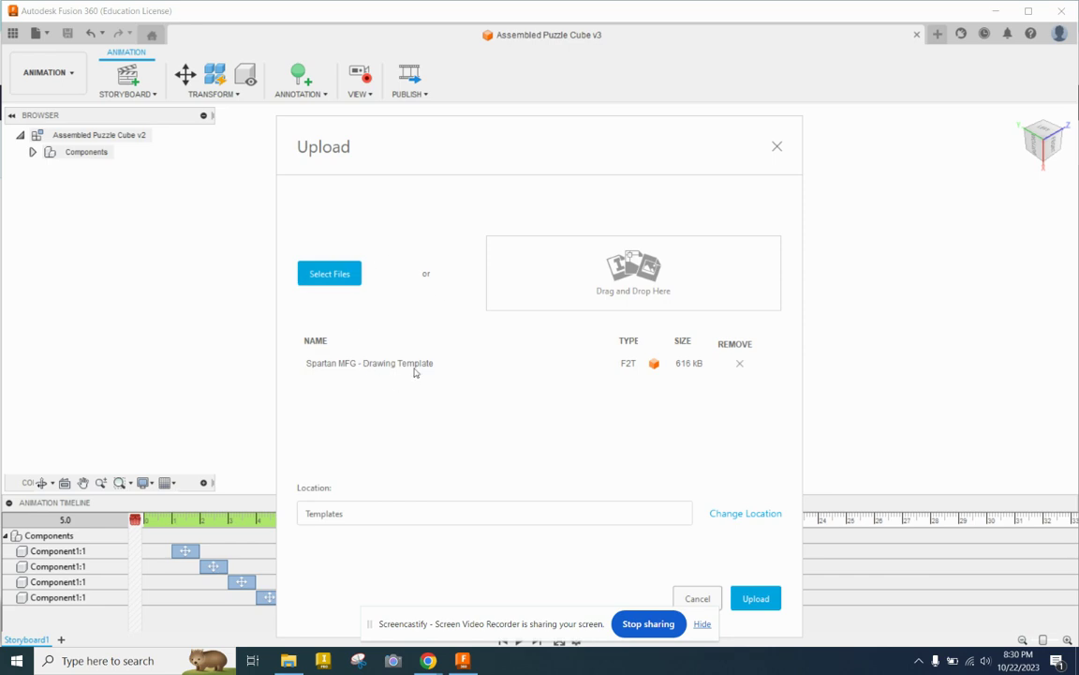
Upload the Spartan MFG template to Templates and close the completed Job Status dialog
click(756, 599)
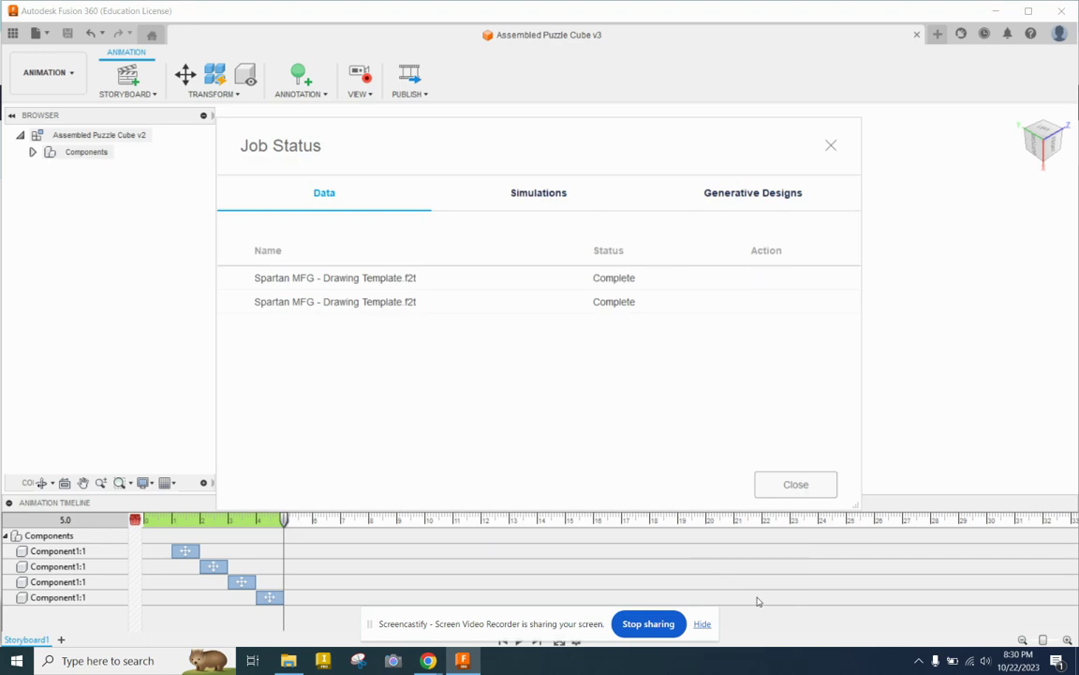
click(810, 495)
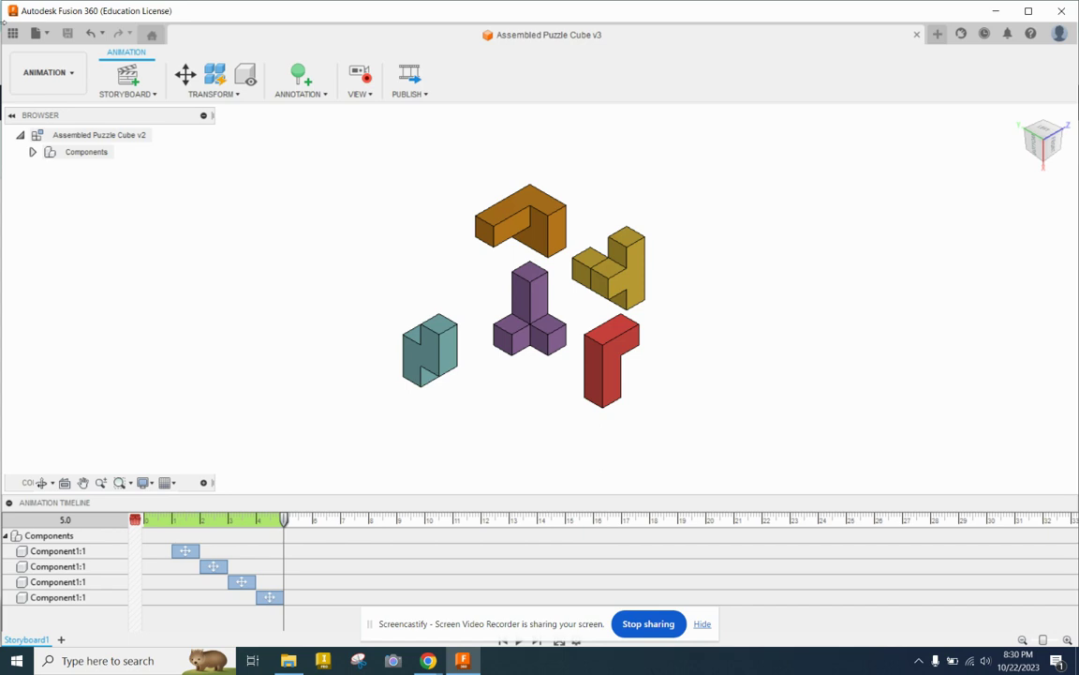
click(77, 72)
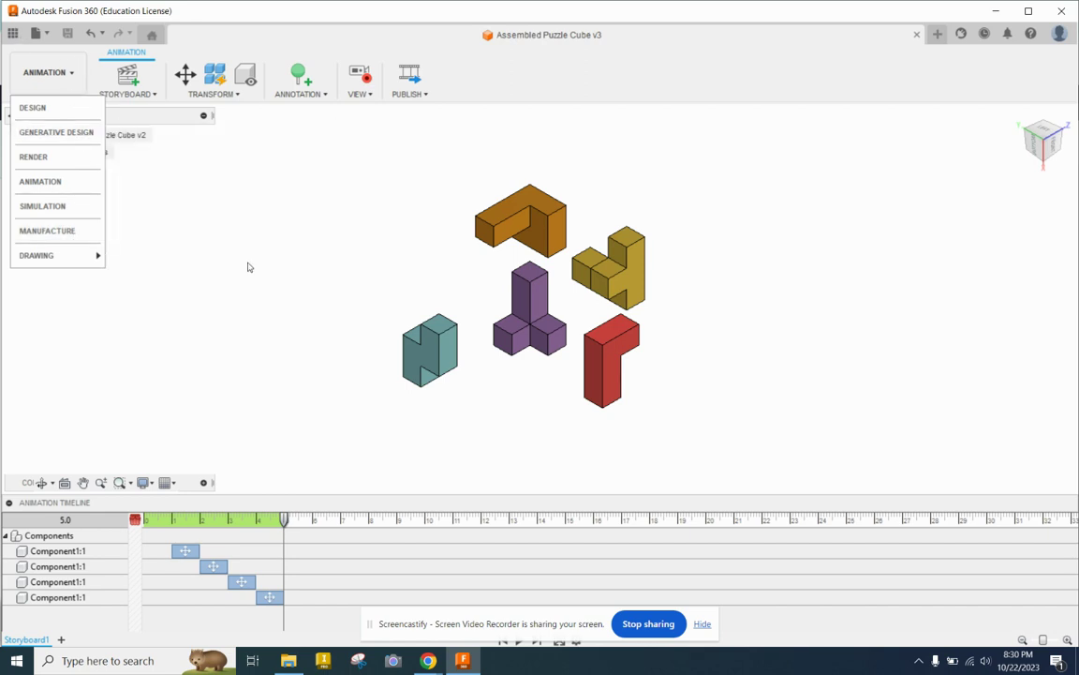
Open Spartan MFG - Drawing Template v1 from the Templates project
click(205, 158)
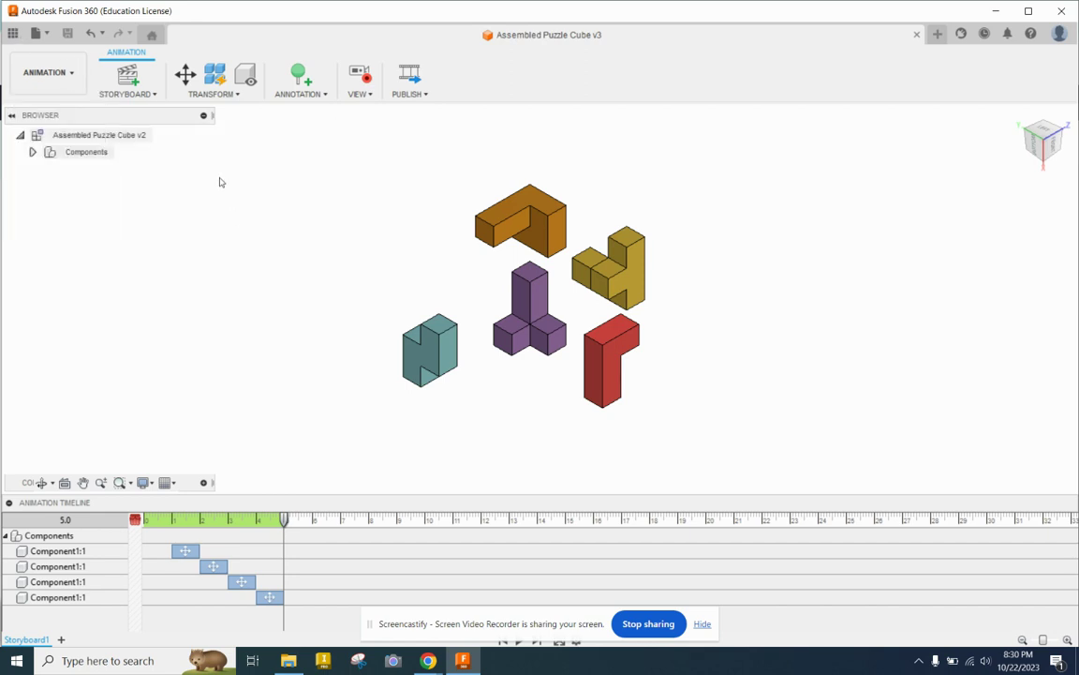
click(43, 34)
mouse_move(66, 96)
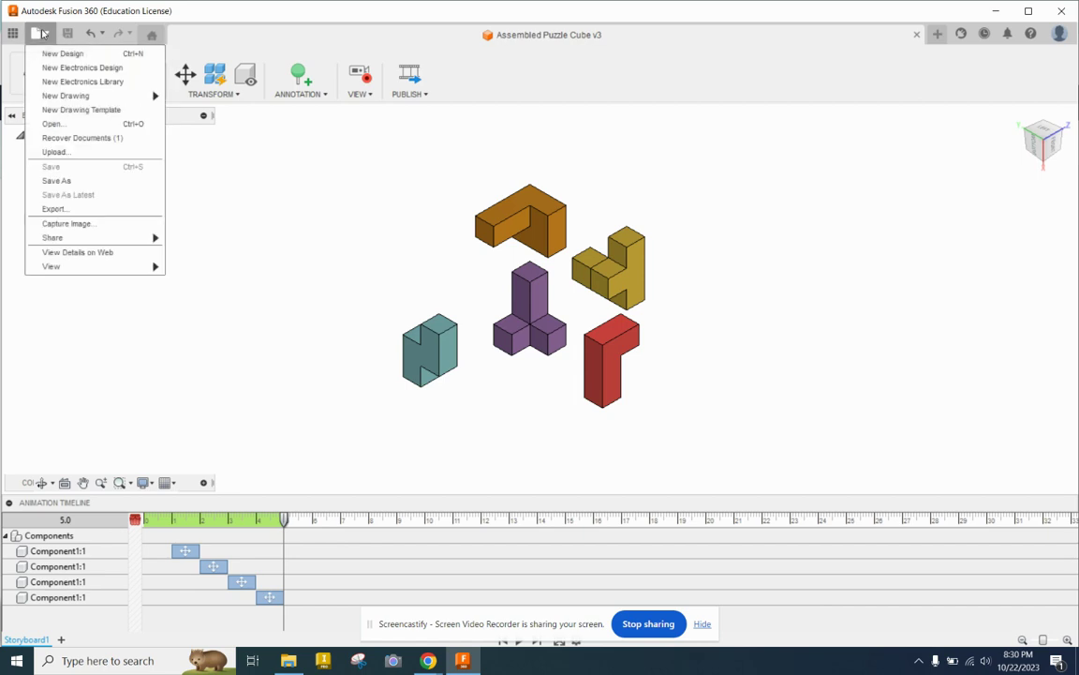
click(51, 124)
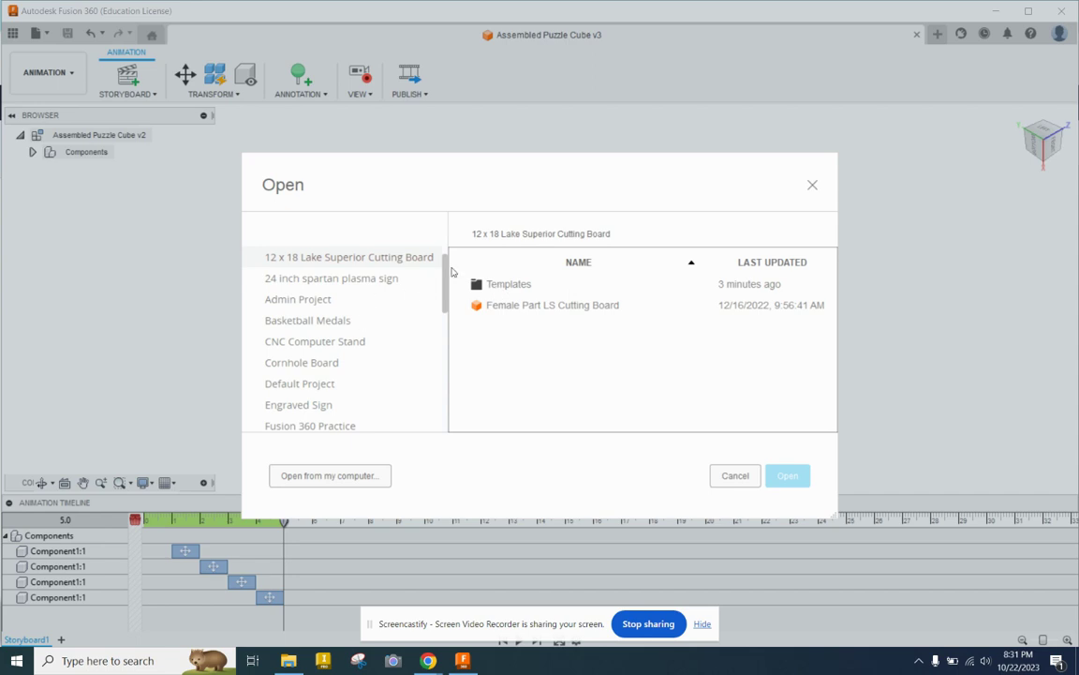
drag(438, 303, 434, 366)
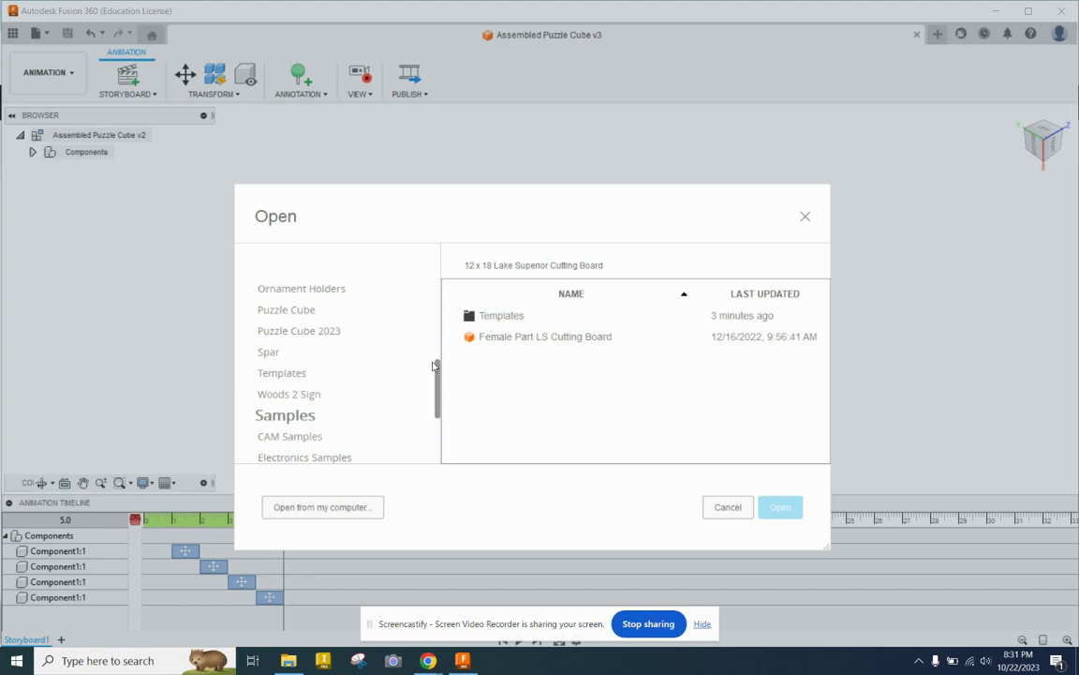
click(299, 378)
double_click(550, 317)
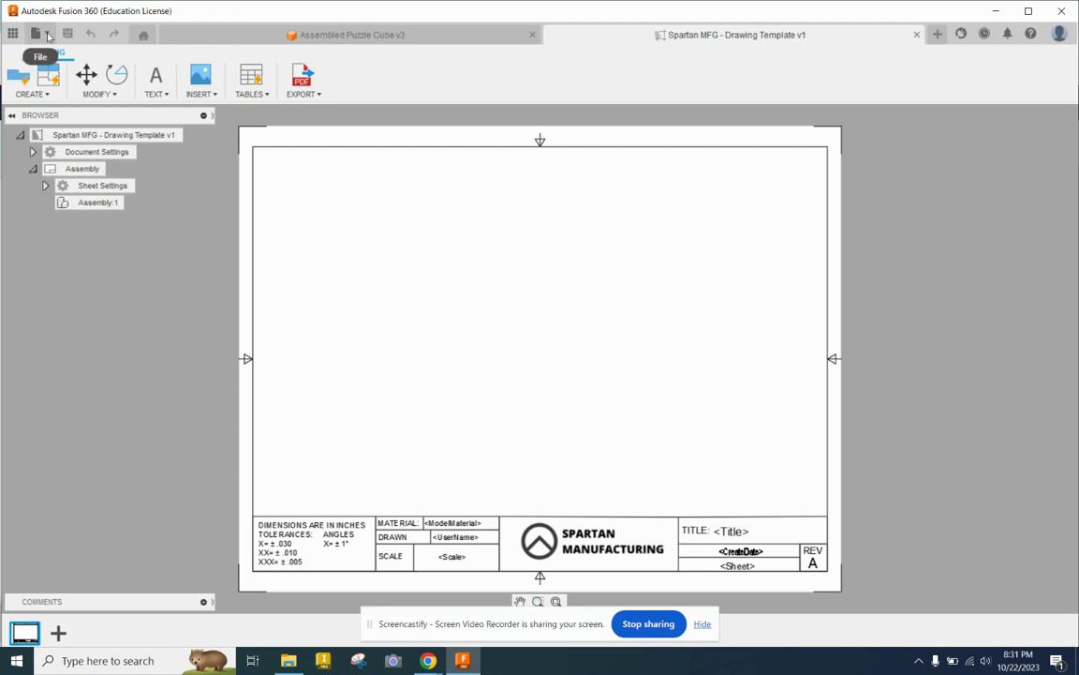
Create a new drawing template using the Spartan MFG template
click(48, 35)
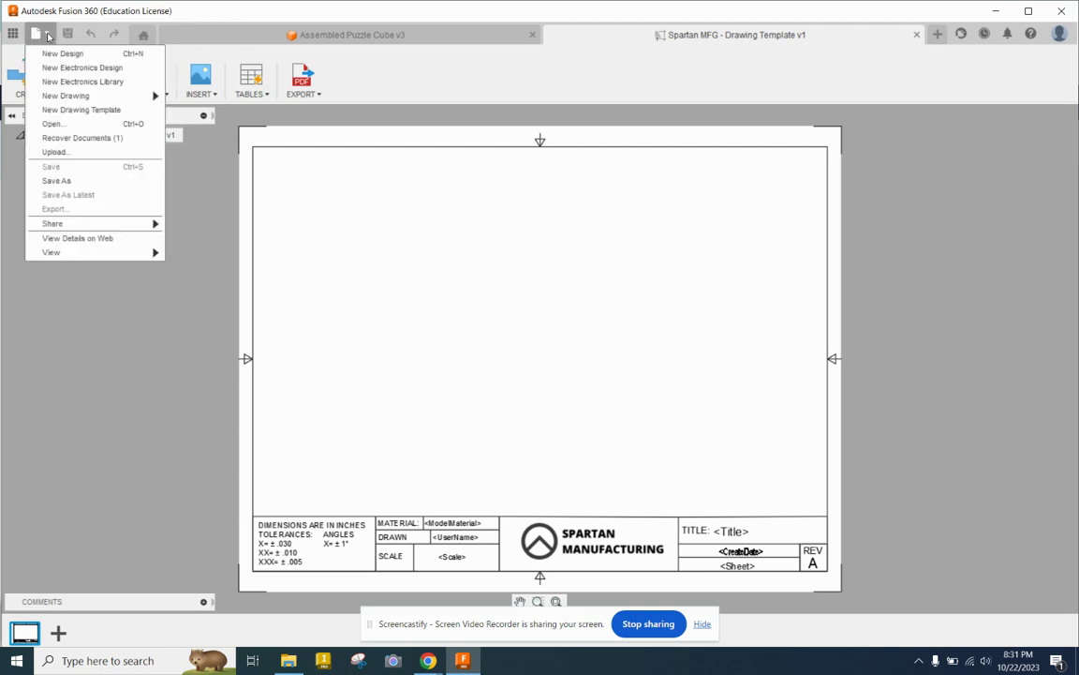
click(76, 111)
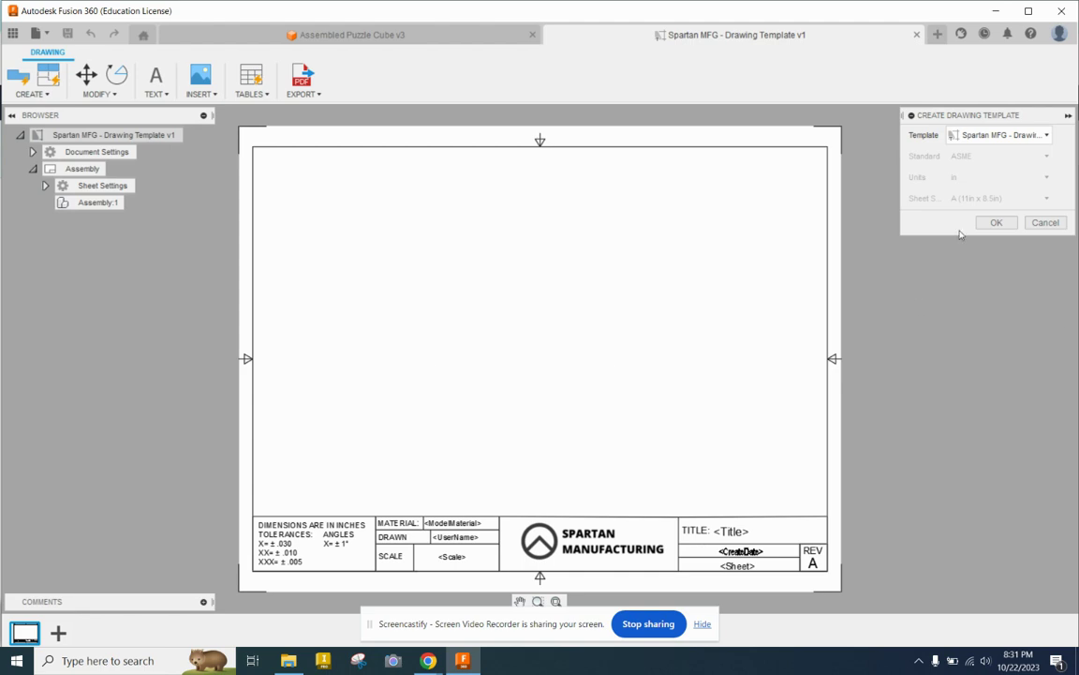
click(997, 225)
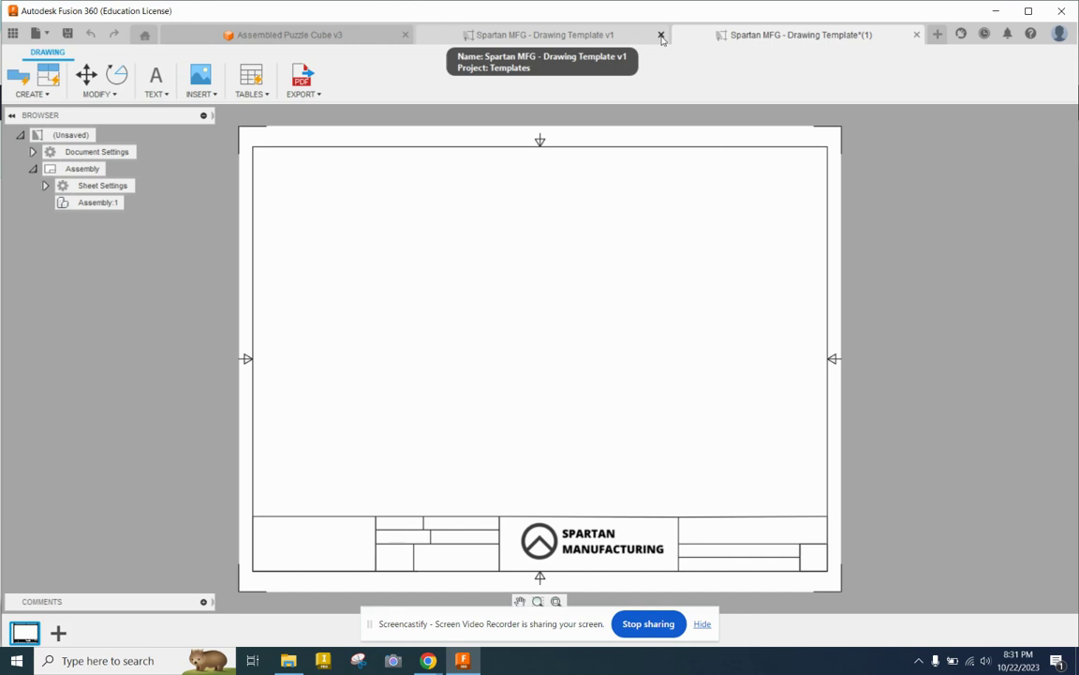
Close the new drawing template tab, answering the save prompt without saving
click(916, 34)
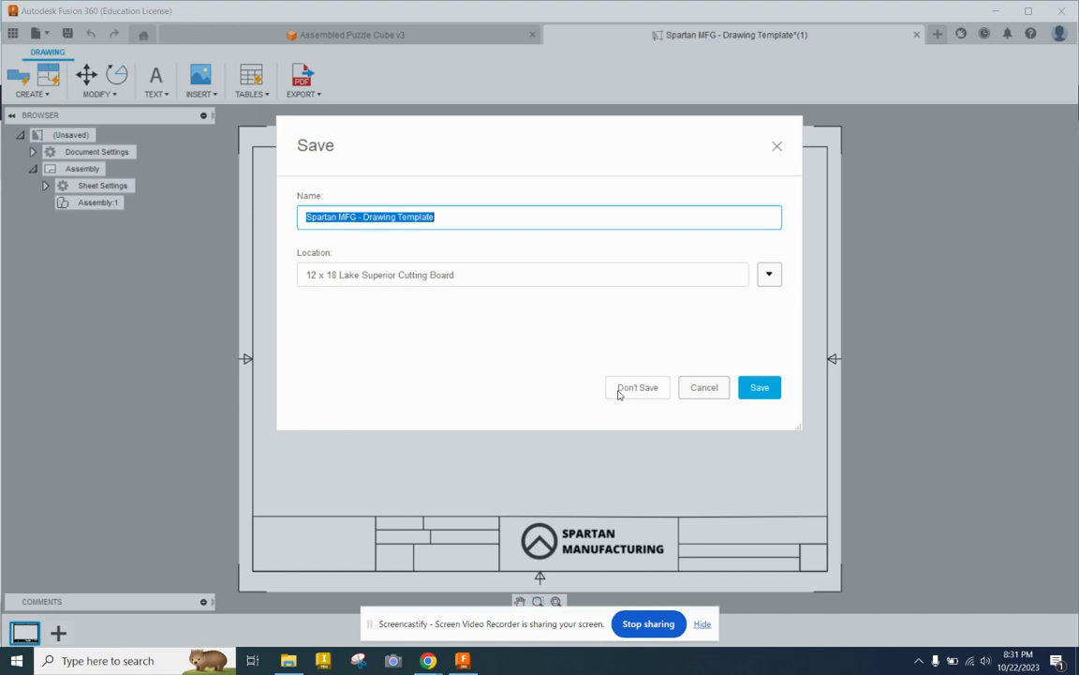
click(755, 389)
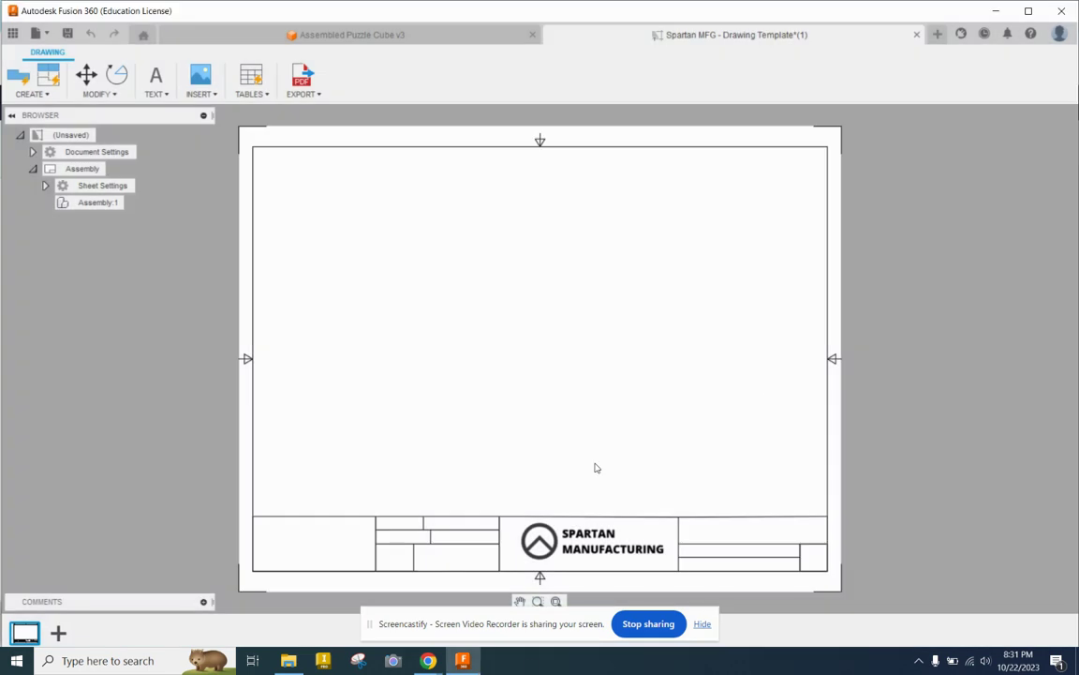